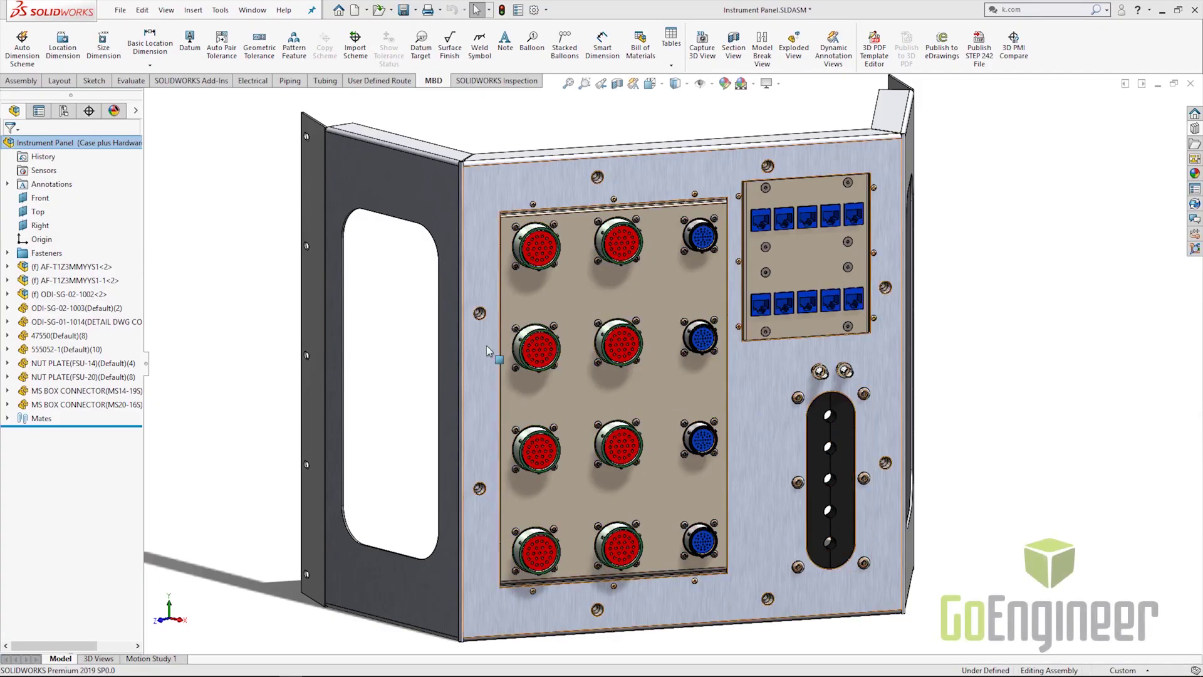
Open the Panel Housing part by itself from the Instrument Panel assembly.
{"action": "right_click", "coordinate": [486, 344]}
{"action": "left_click", "coordinate": [496, 216]}
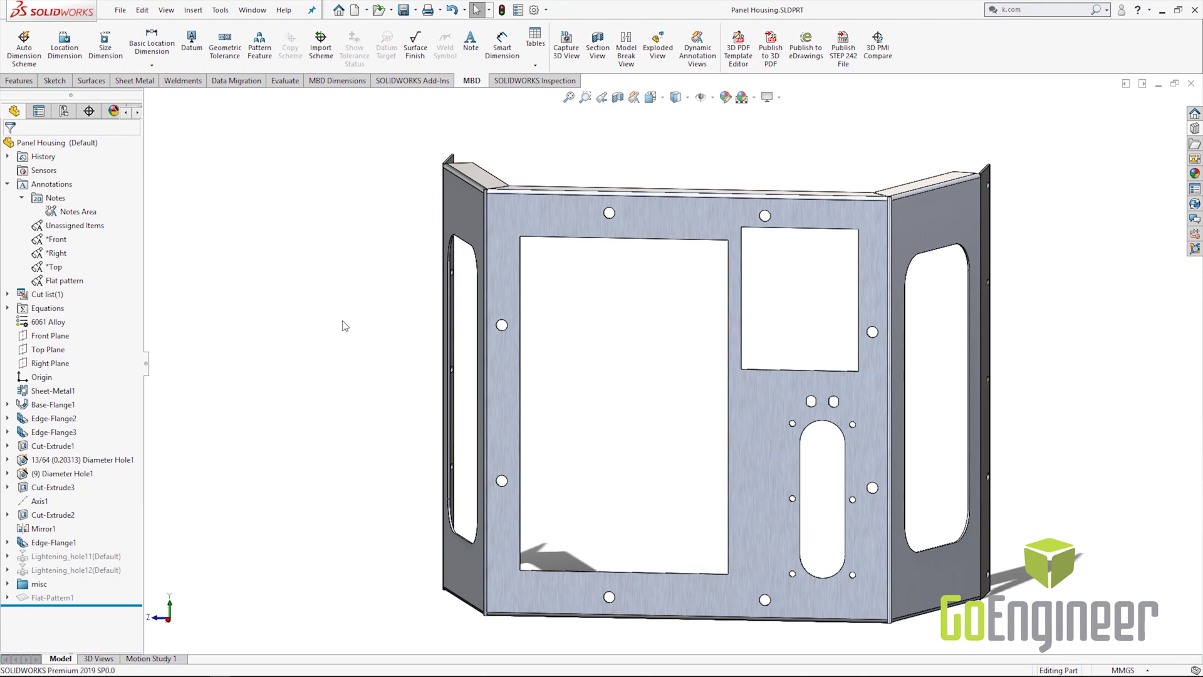
Insert bend notes on Flat-Pattern1 so bends read like DOWN 90.00° R 1.60.
{"action": "right_click", "coordinate": [68, 599]}
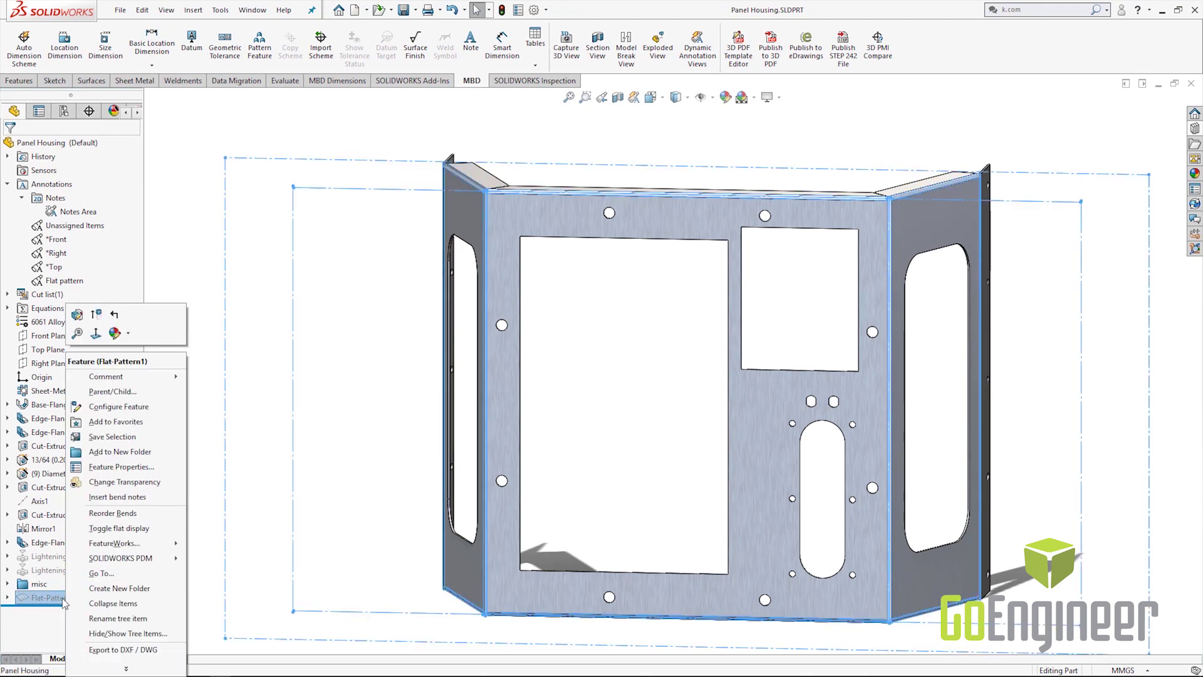
{"action": "left_click", "coordinate": [115, 497]}
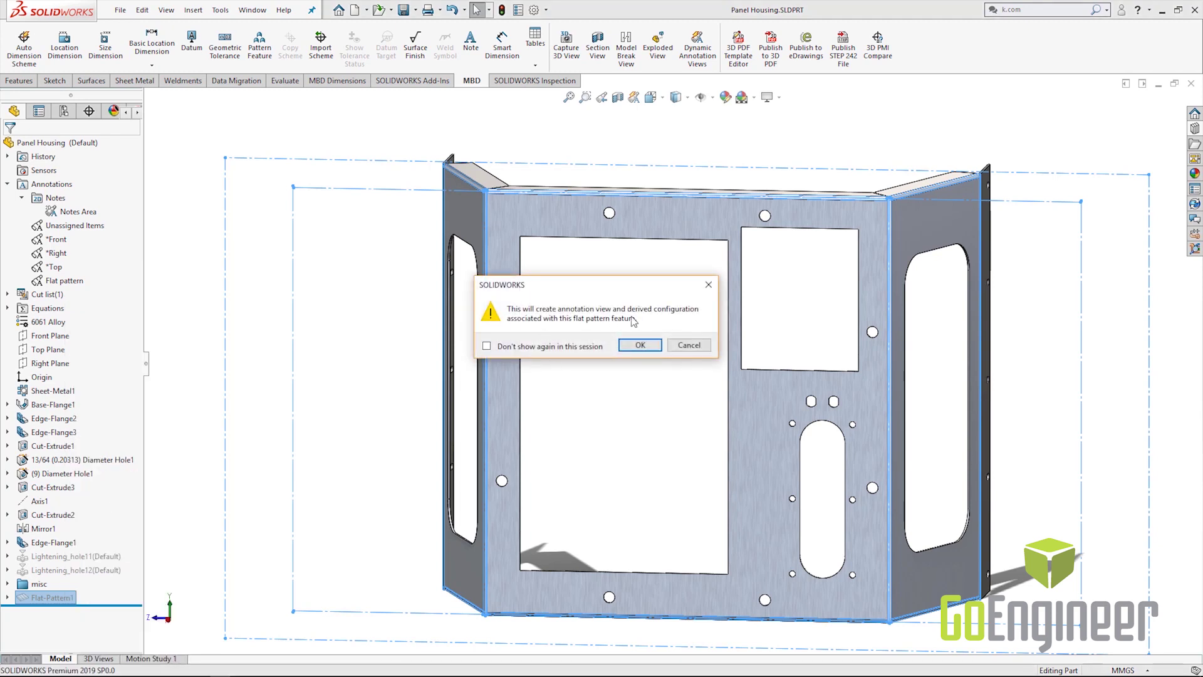
{"action": "left_click", "coordinate": [646, 346]}
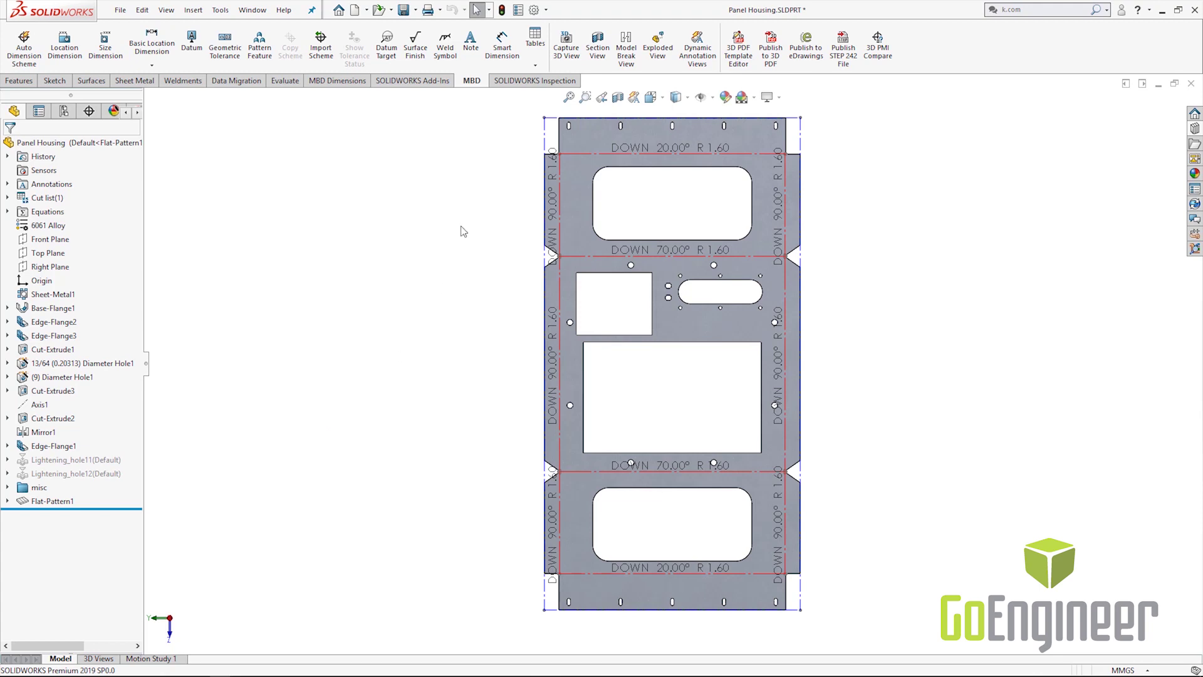
{"action": "left_click", "coordinate": [535, 56]}
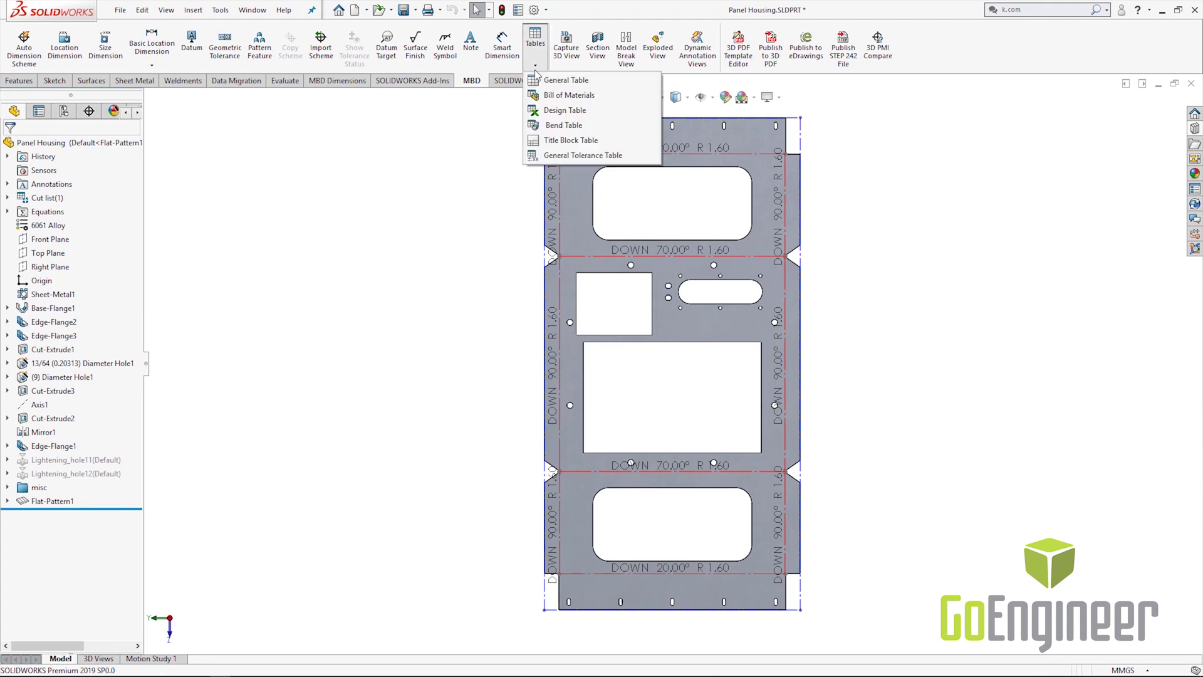
Place a bend table for tags A–K at top left and move the Fixed Face note below the slot.
{"action": "left_click", "coordinate": [580, 132]}
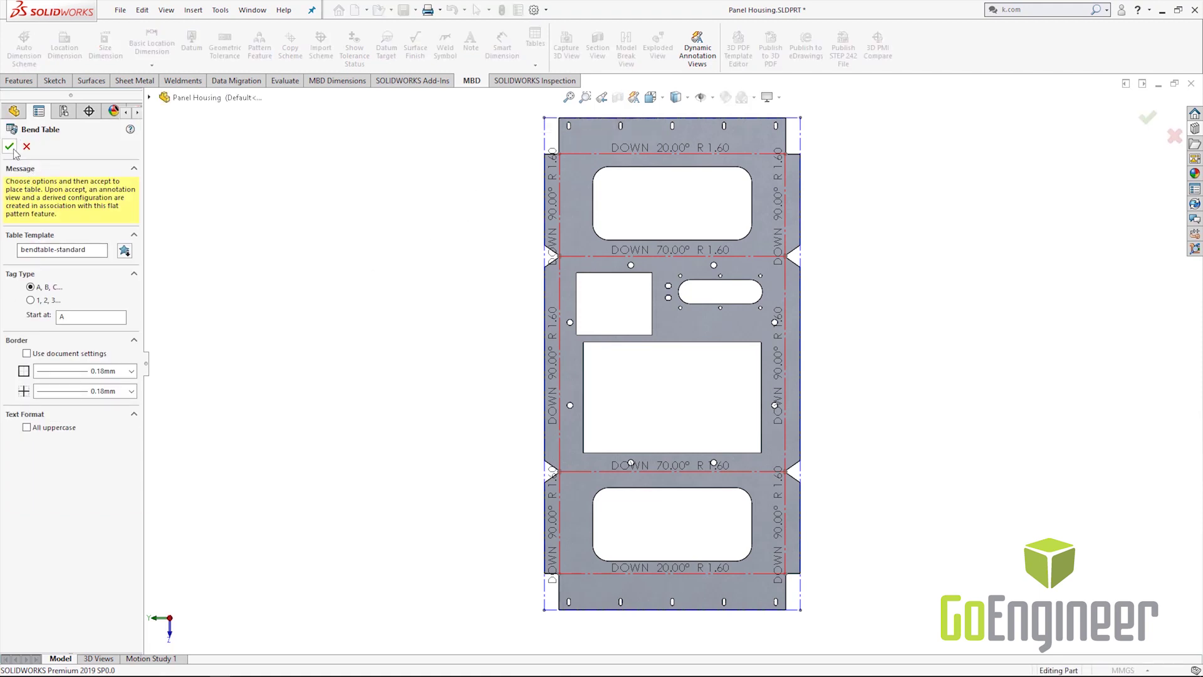
{"action": "key", "text": "Return"}
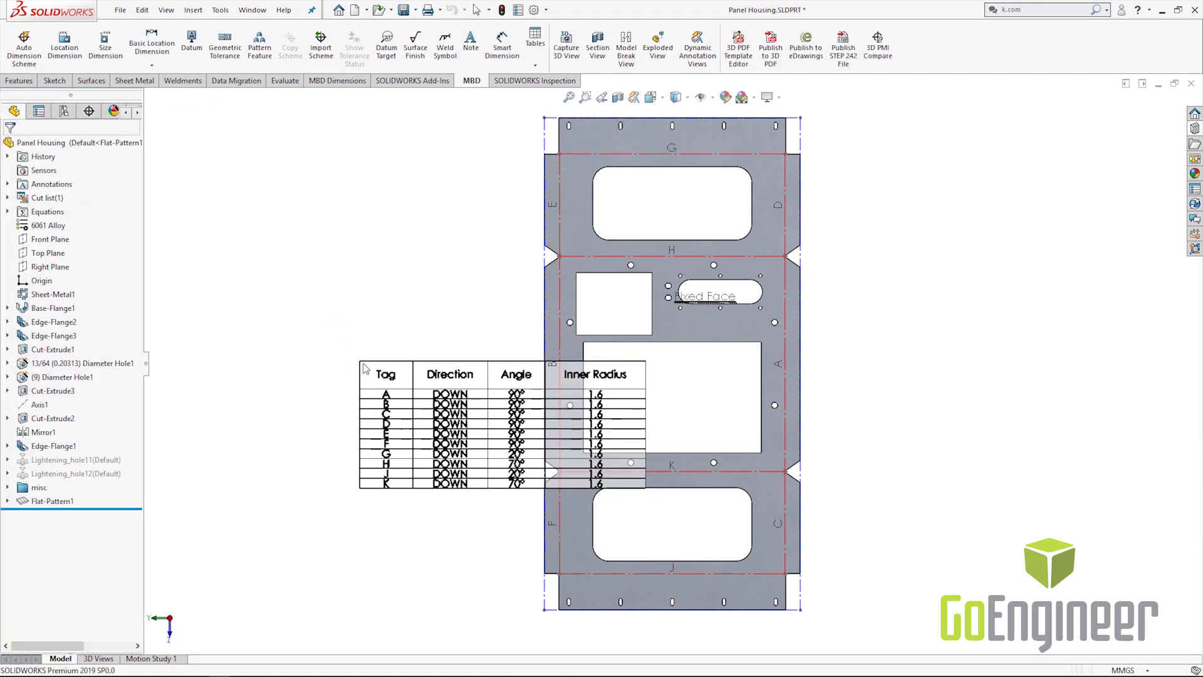
{"action": "left_click", "coordinate": [221, 151]}
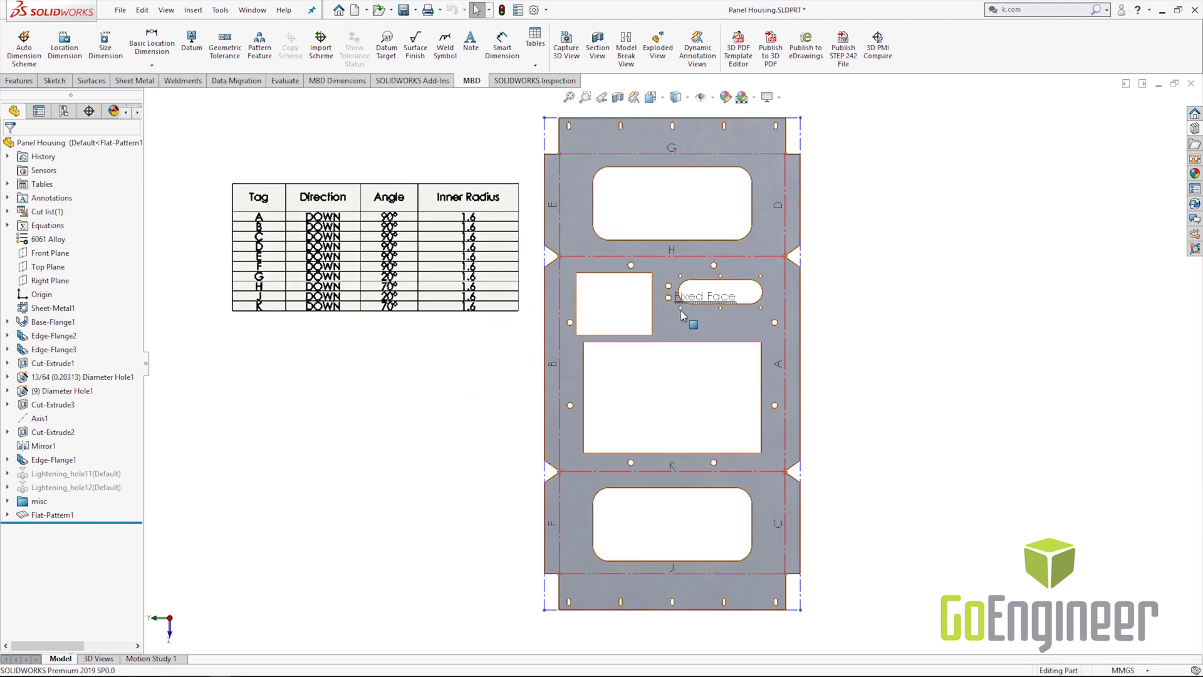
{"action": "left_click_drag", "start_coordinate": [693, 298], "coordinate": [693, 327]}
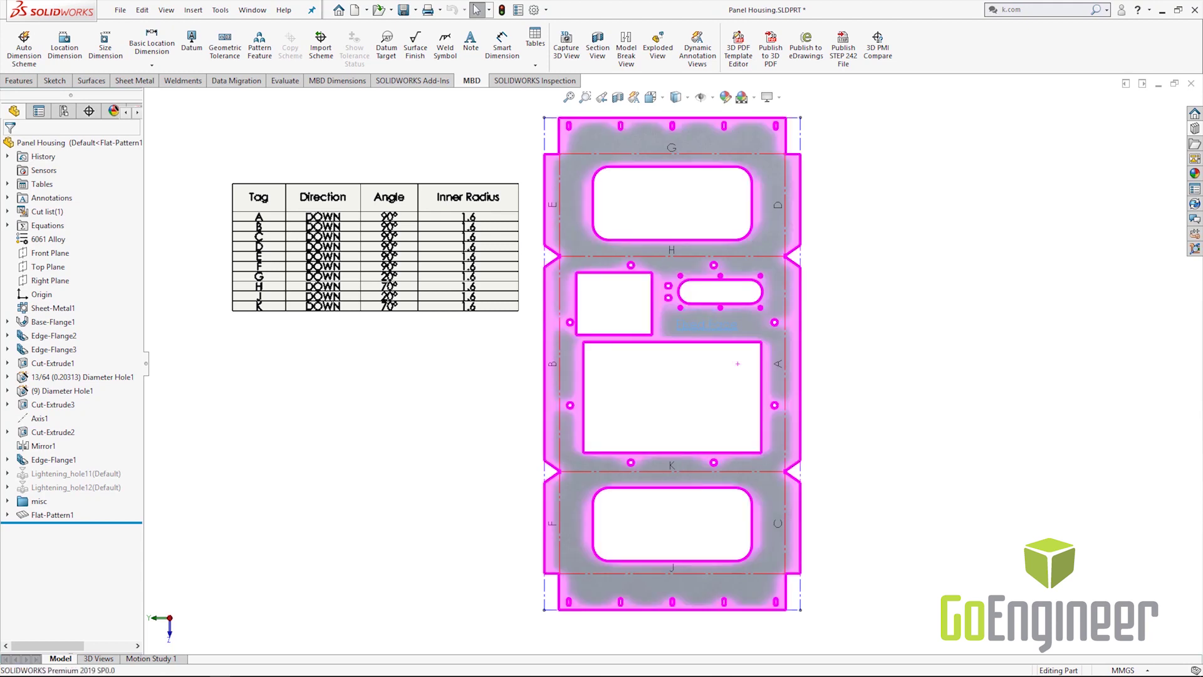
{"action": "left_click", "coordinate": [875, 372]}
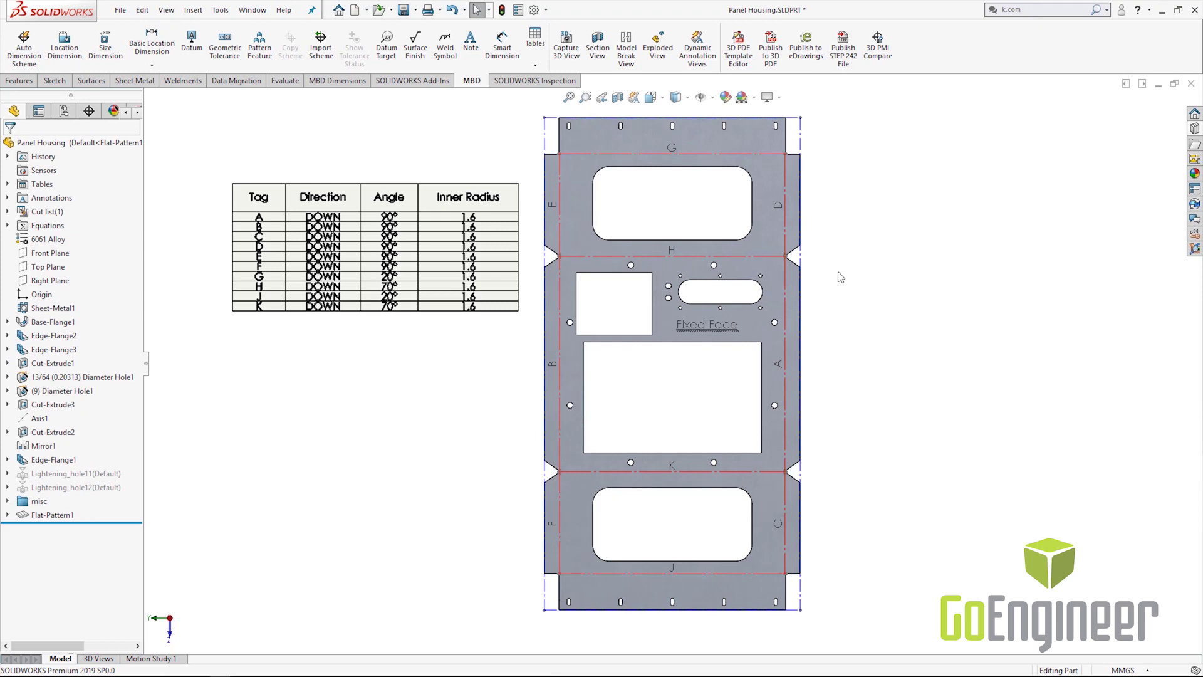
Capture the flat pattern with its bend table as a 3D view, then compare it with Notes.
{"action": "left_click", "coordinate": [566, 46]}
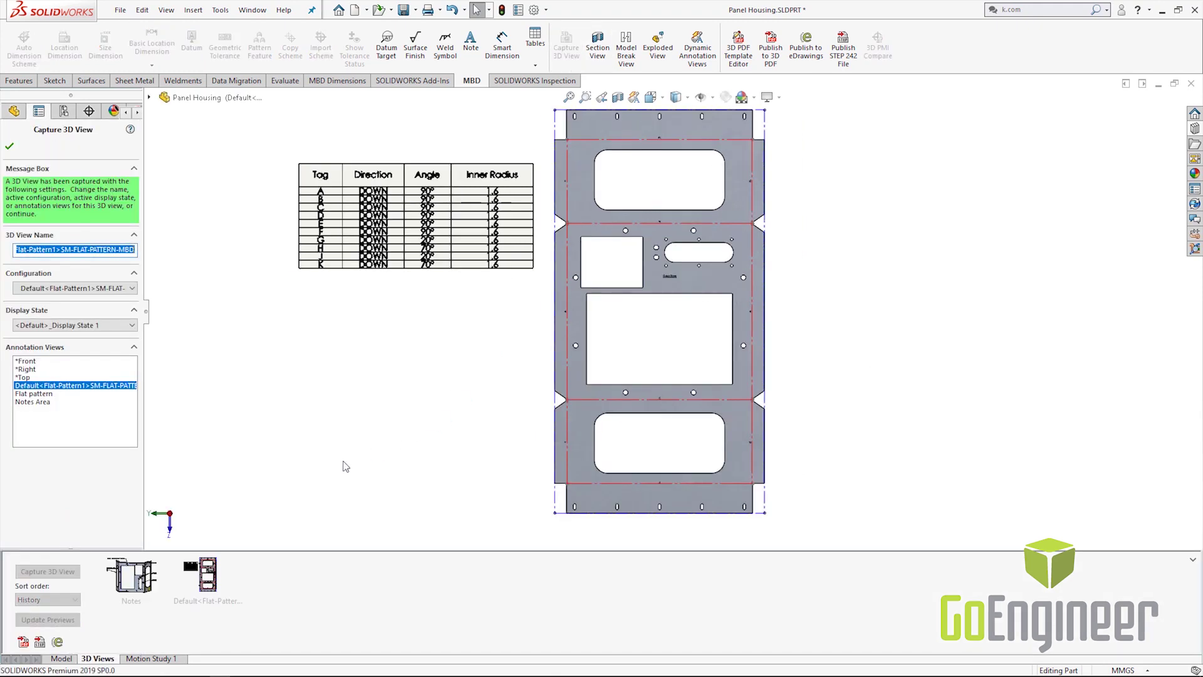
{"action": "left_click", "coordinate": [10, 147]}
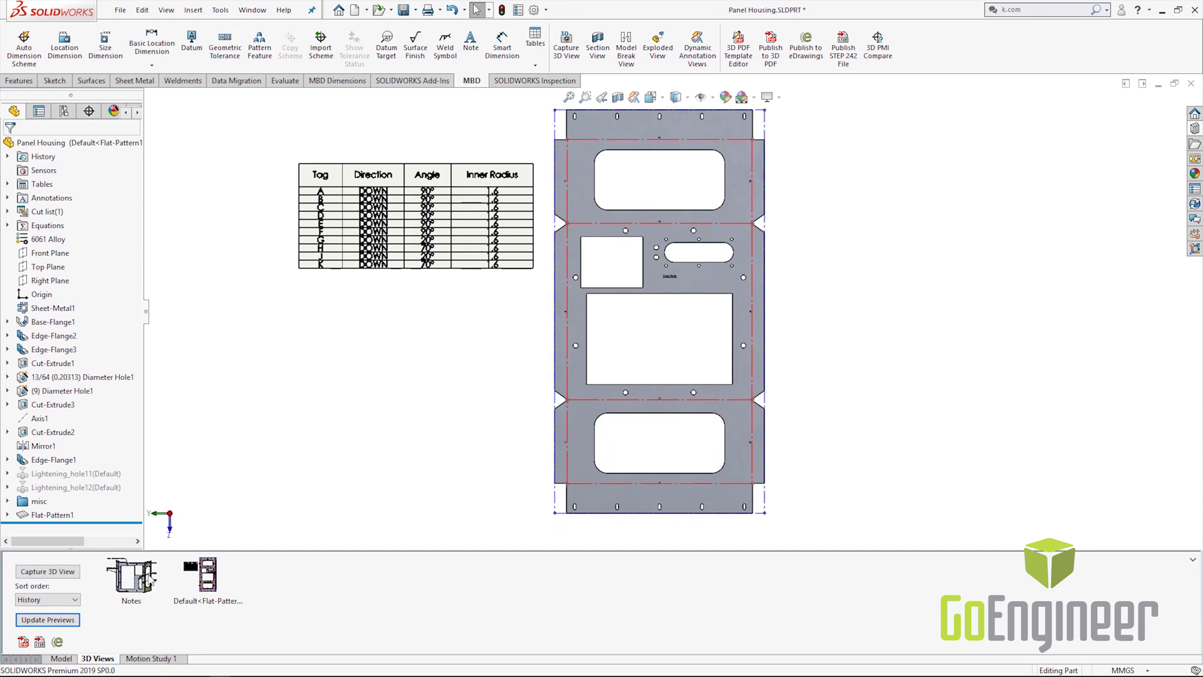
{"action": "double_click", "coordinate": [150, 576]}
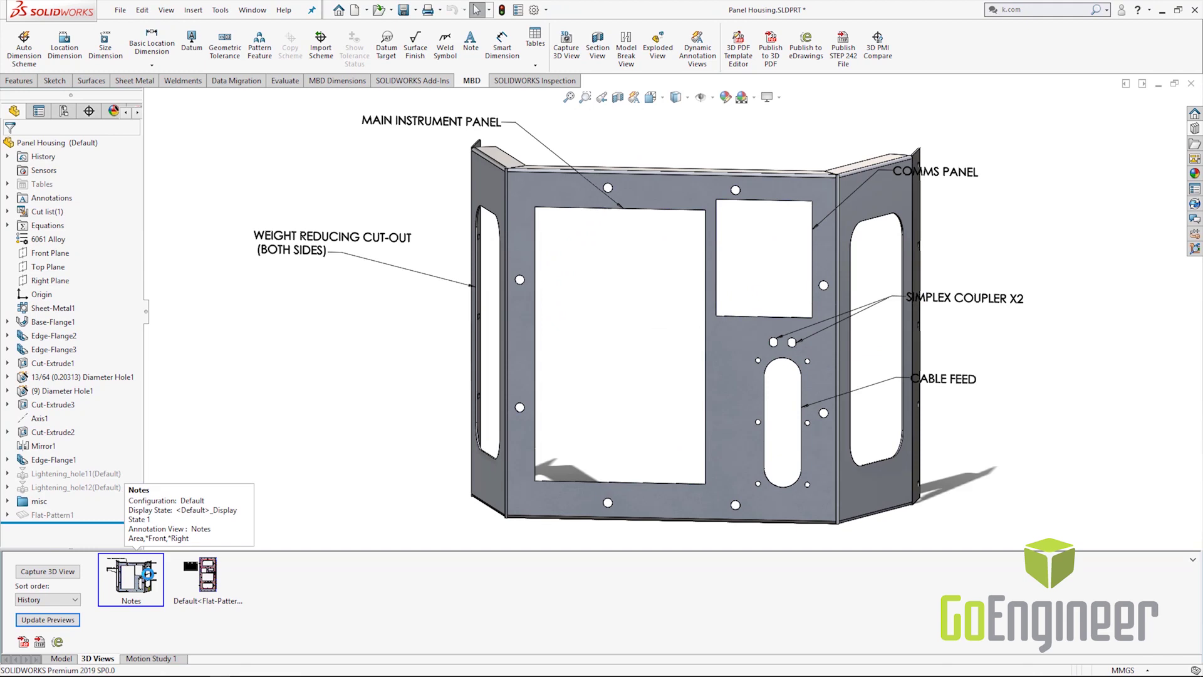
{"action": "double_click", "coordinate": [227, 586]}
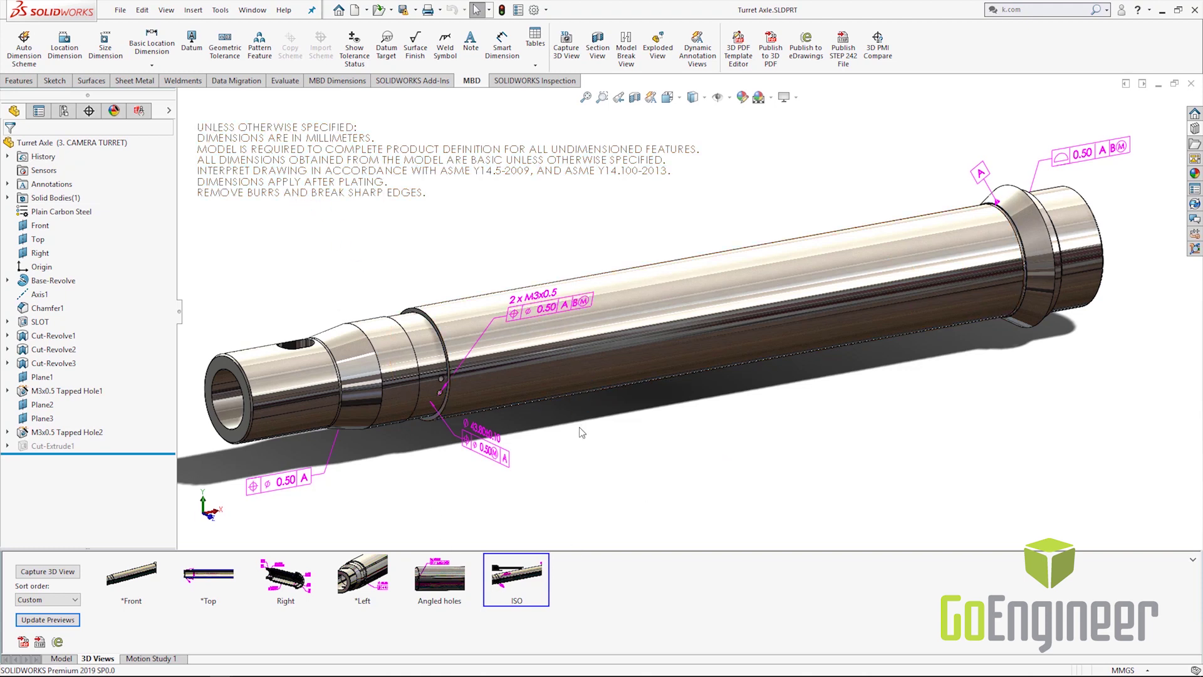
Step through the Angled holes, Left and Right 3D views, ending on the sectioned Right view.
{"action": "left_click", "coordinate": [438, 591]}
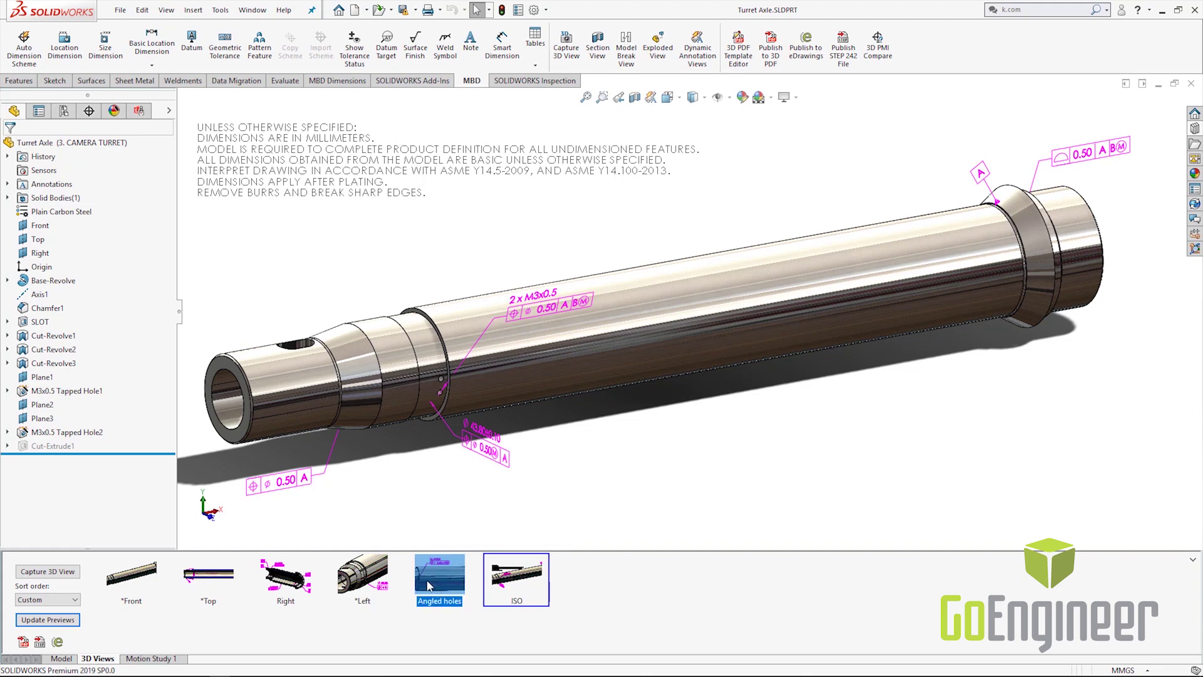
{"action": "double_click", "coordinate": [439, 590]}
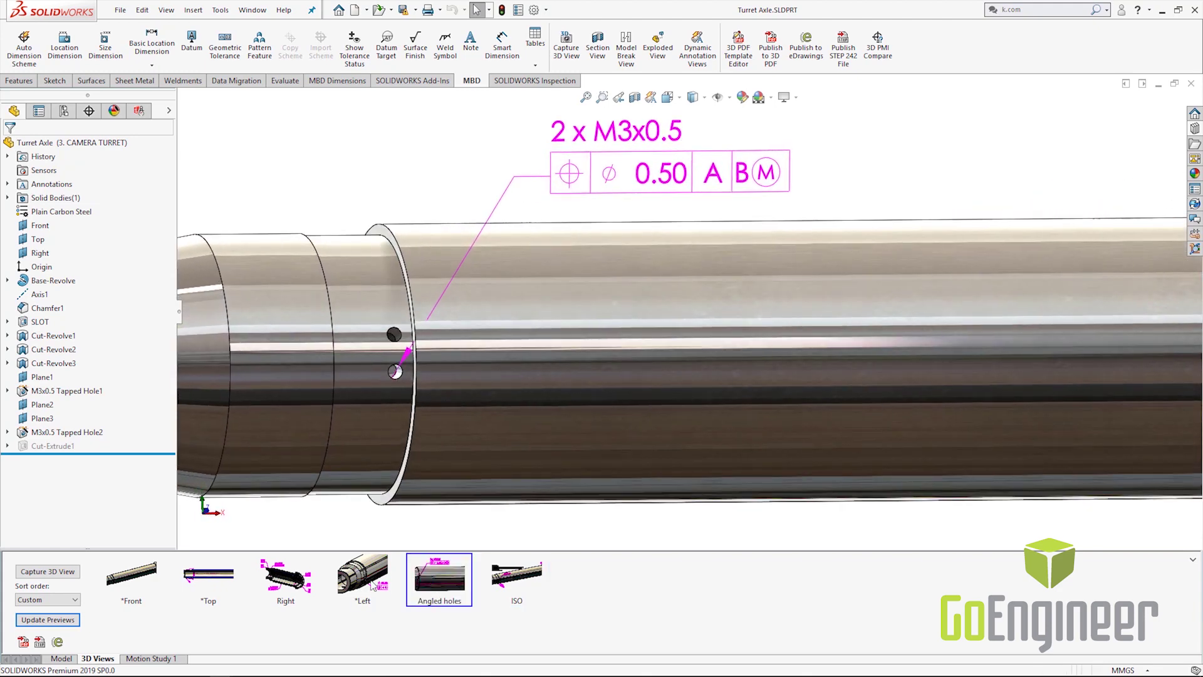
{"action": "double_click", "coordinate": [372, 585]}
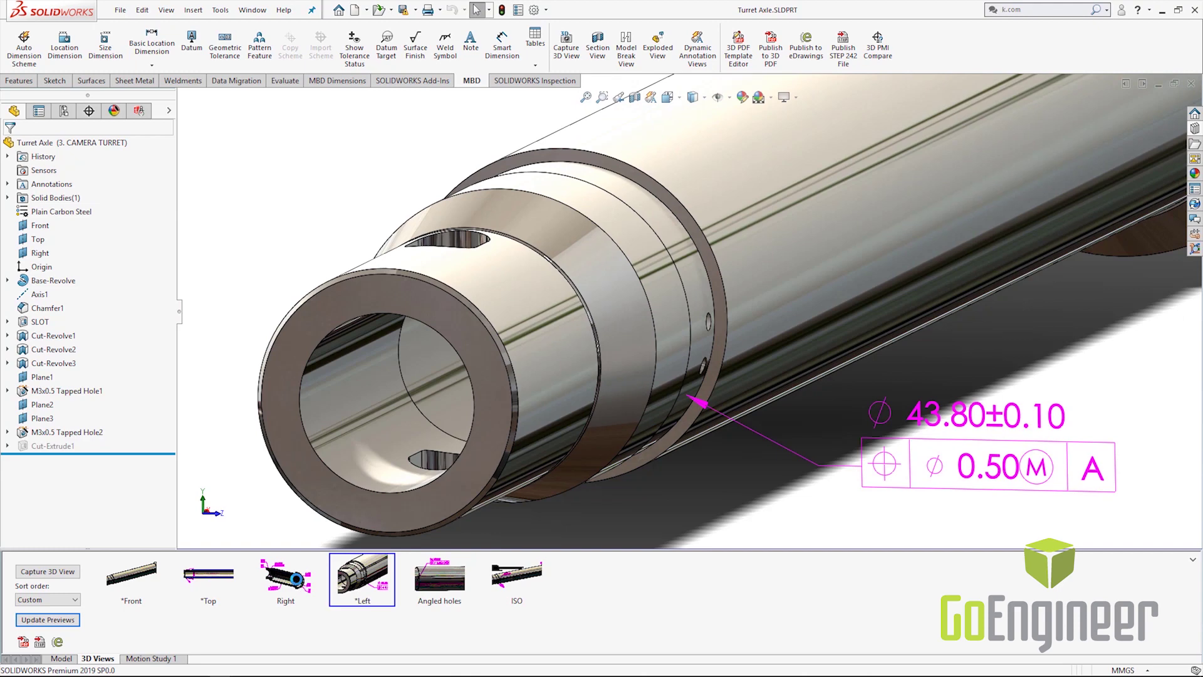
{"action": "double_click", "coordinate": [285, 576]}
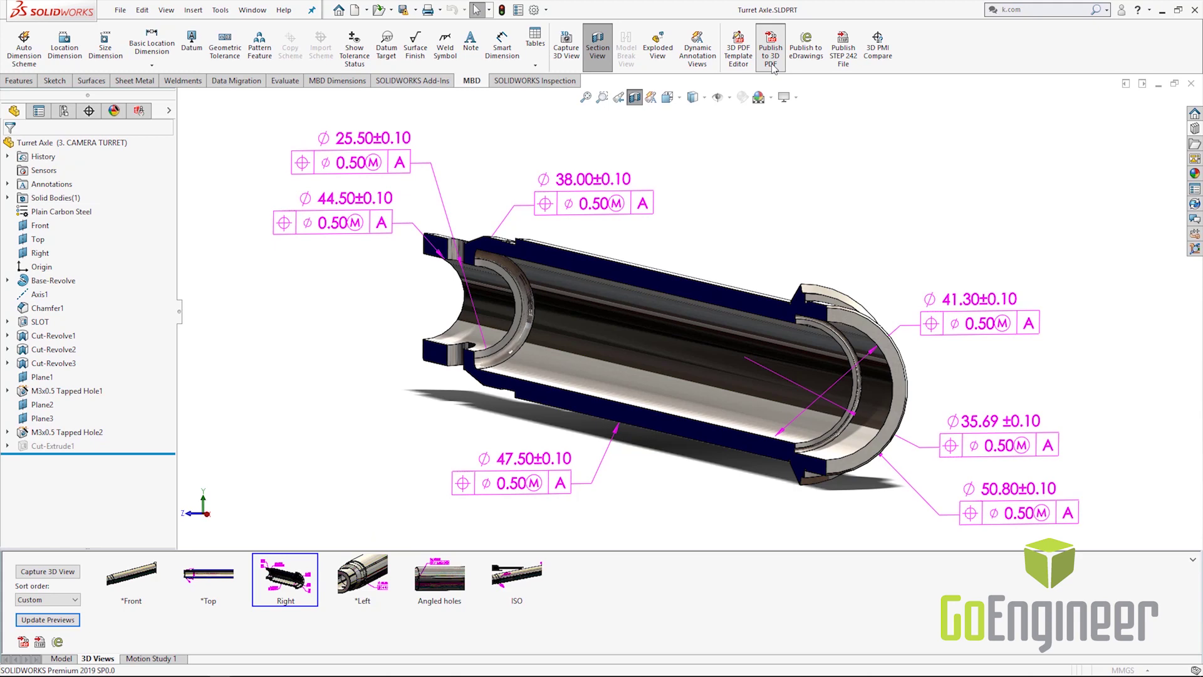
Publish to 3D PDF with all six captured views, Front to ISO, and expand Custom Property Fields.
{"action": "left_click", "coordinate": [771, 52]}
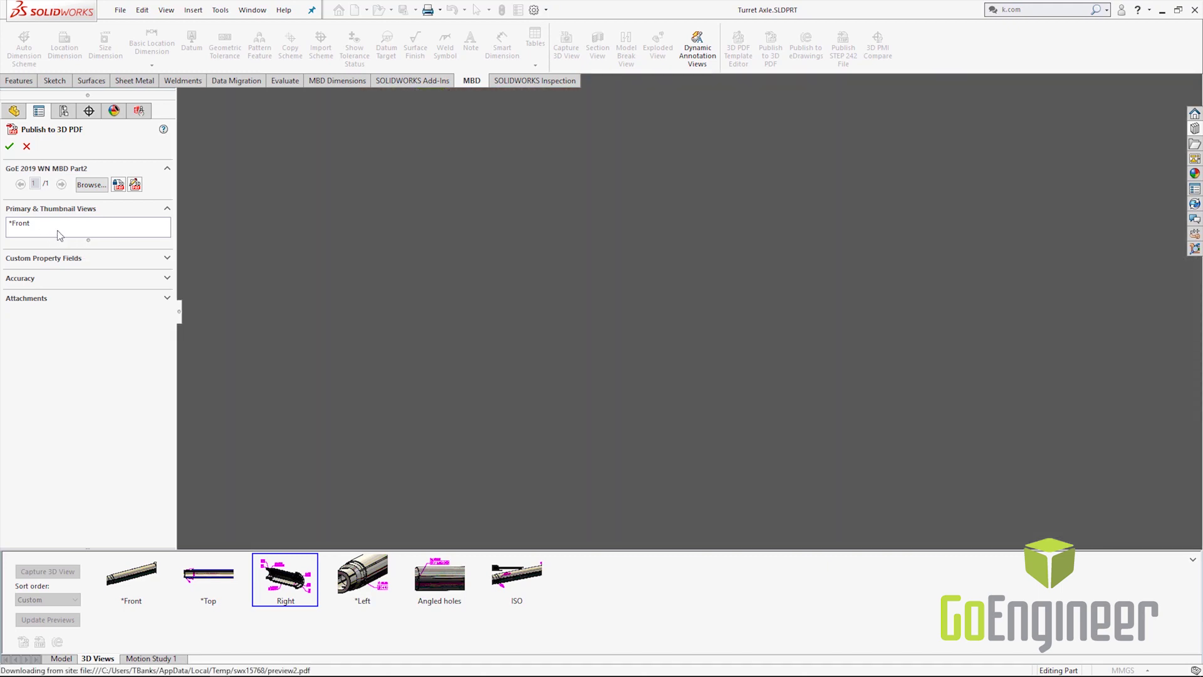
{"action": "left_click", "coordinate": [59, 234]}
{"action": "right_click", "coordinate": [58, 233]}
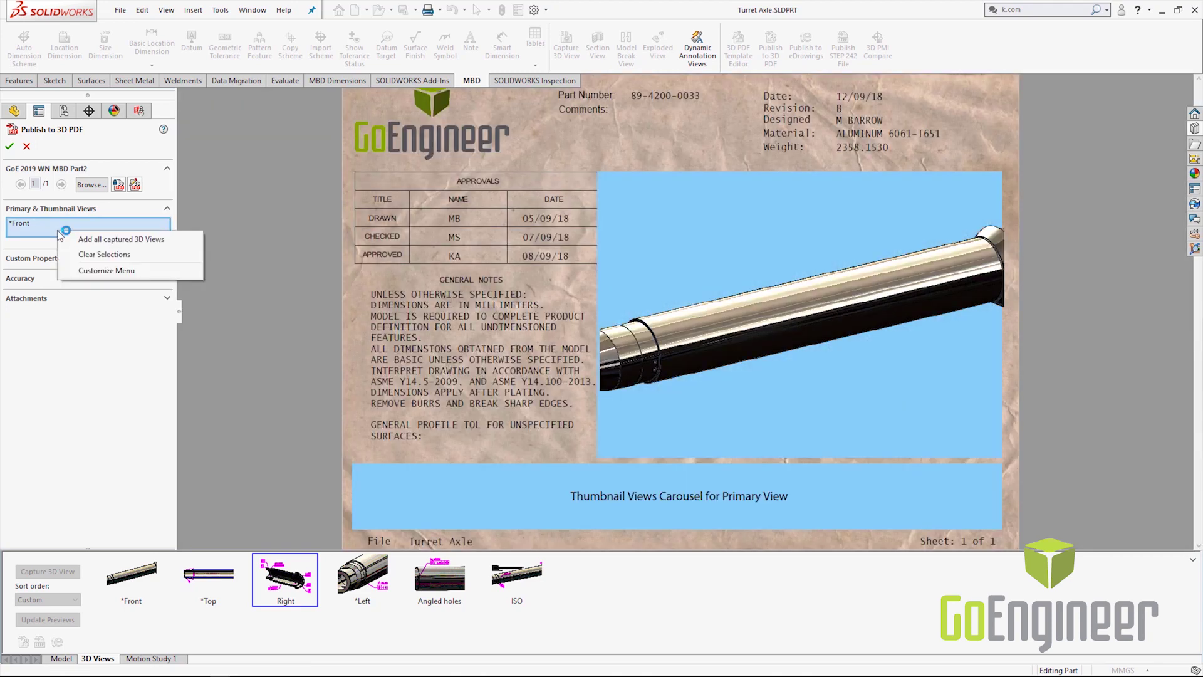
{"action": "left_click", "coordinate": [192, 242]}
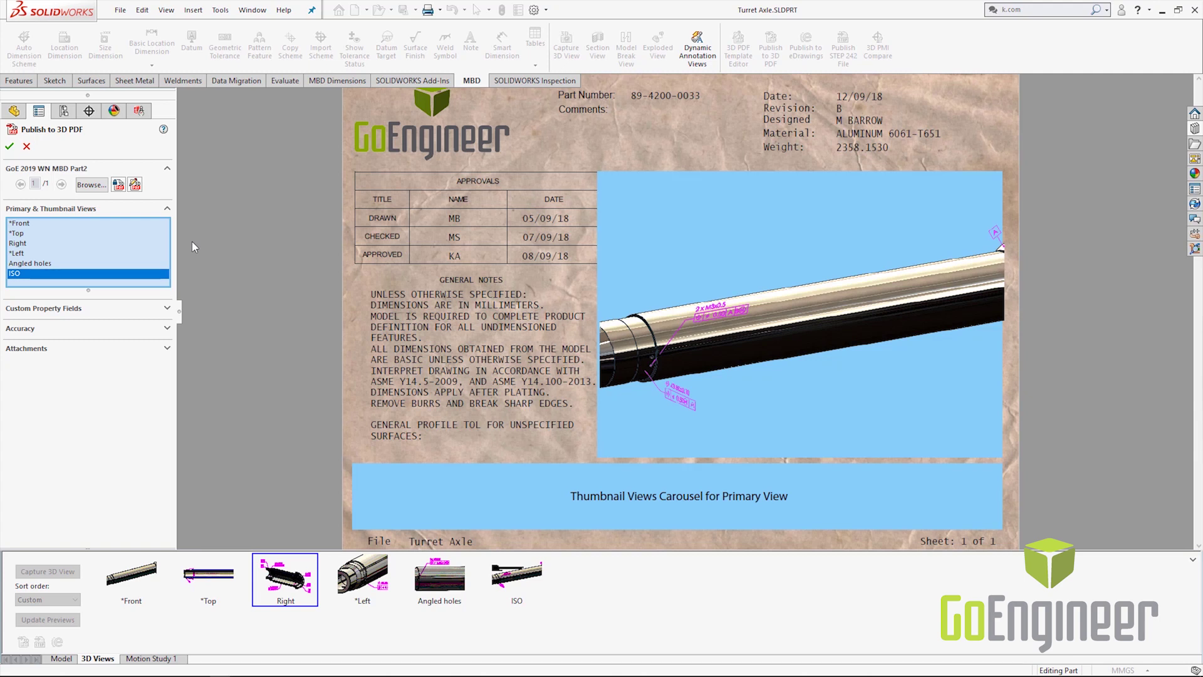
{"action": "left_click", "coordinate": [167, 308]}
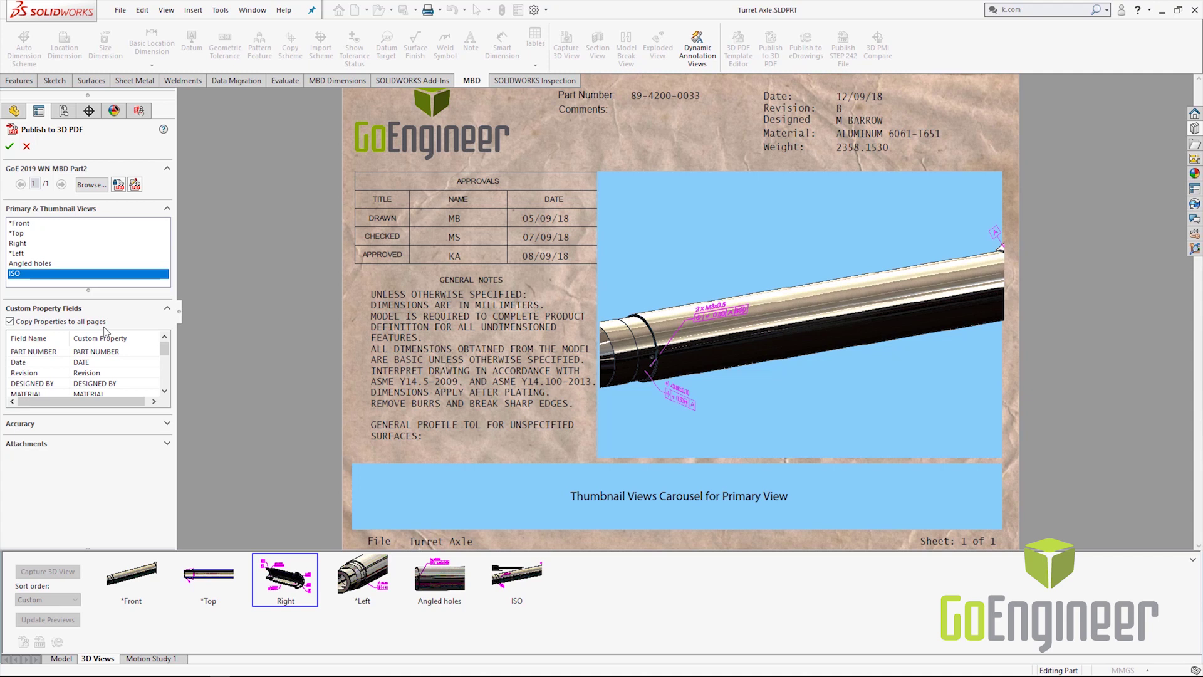
Expand the 3D PDF Accuracy settings showing BREP data at Maximum quality.
{"action": "left_click", "coordinate": [166, 423]}
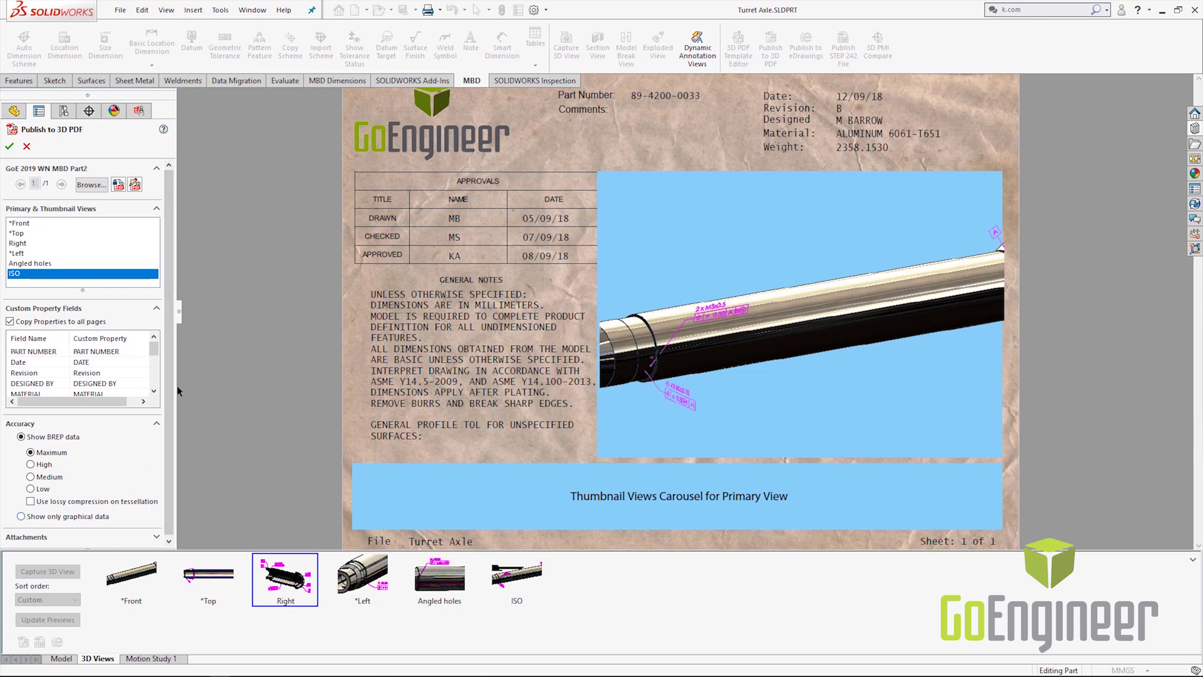
{"action": "left_click", "coordinate": [122, 189]}
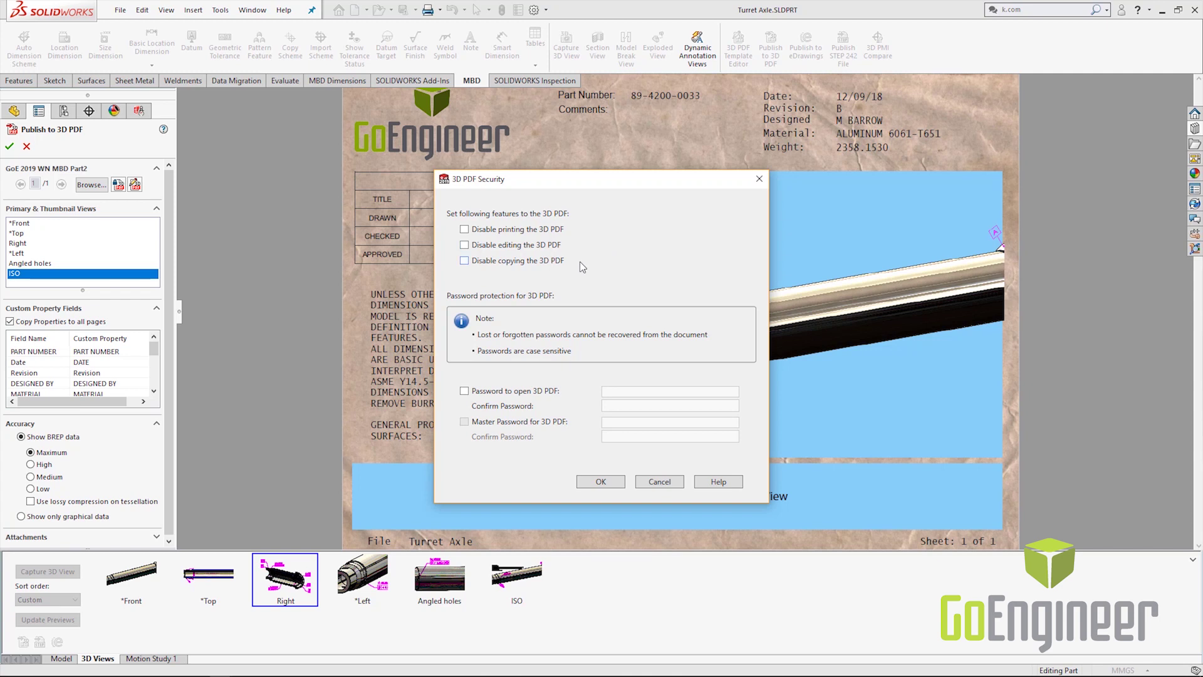
Disable printing, editing and copying for the 3D PDF.
{"action": "left_click", "coordinate": [480, 230]}
{"action": "left_click", "coordinate": [464, 246]}
{"action": "left_click", "coordinate": [464, 261]}
Require a password to open the 3D PDF, enter and confirm it, and apply.
{"action": "left_click", "coordinate": [520, 392]}
{"action": "left_click", "coordinate": [605, 393]}
{"action": "key", "text": "Tab"}
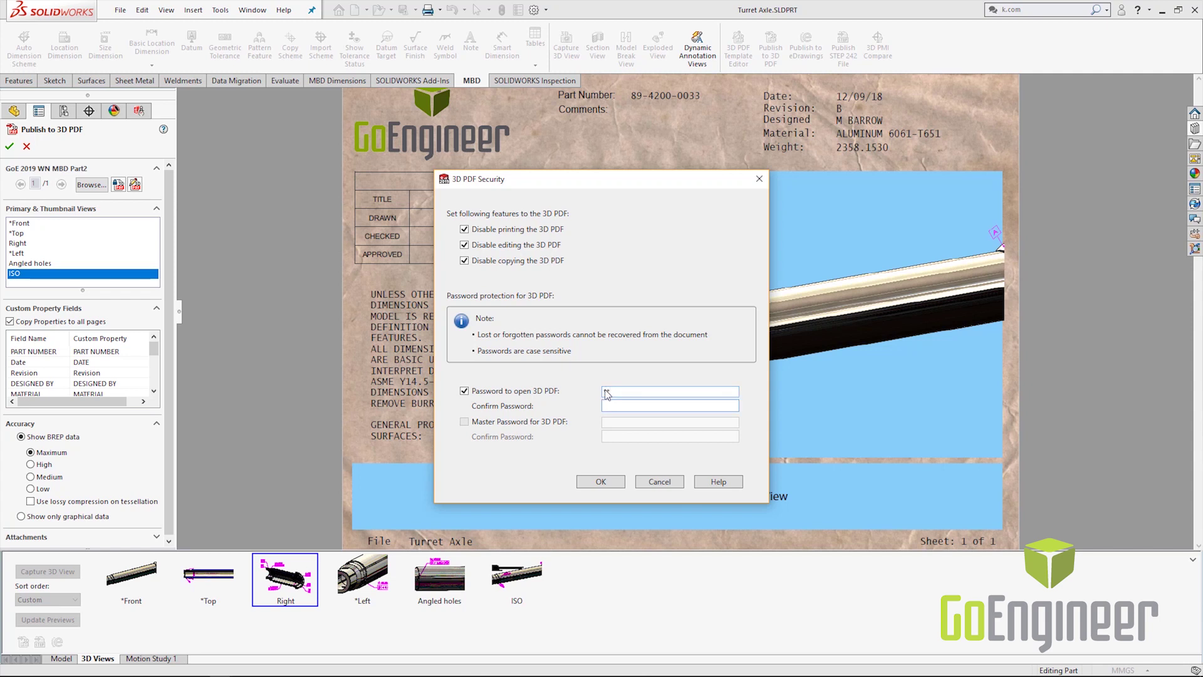
{"action": "type", "text": "**"}
{"action": "left_click", "coordinate": [591, 484]}
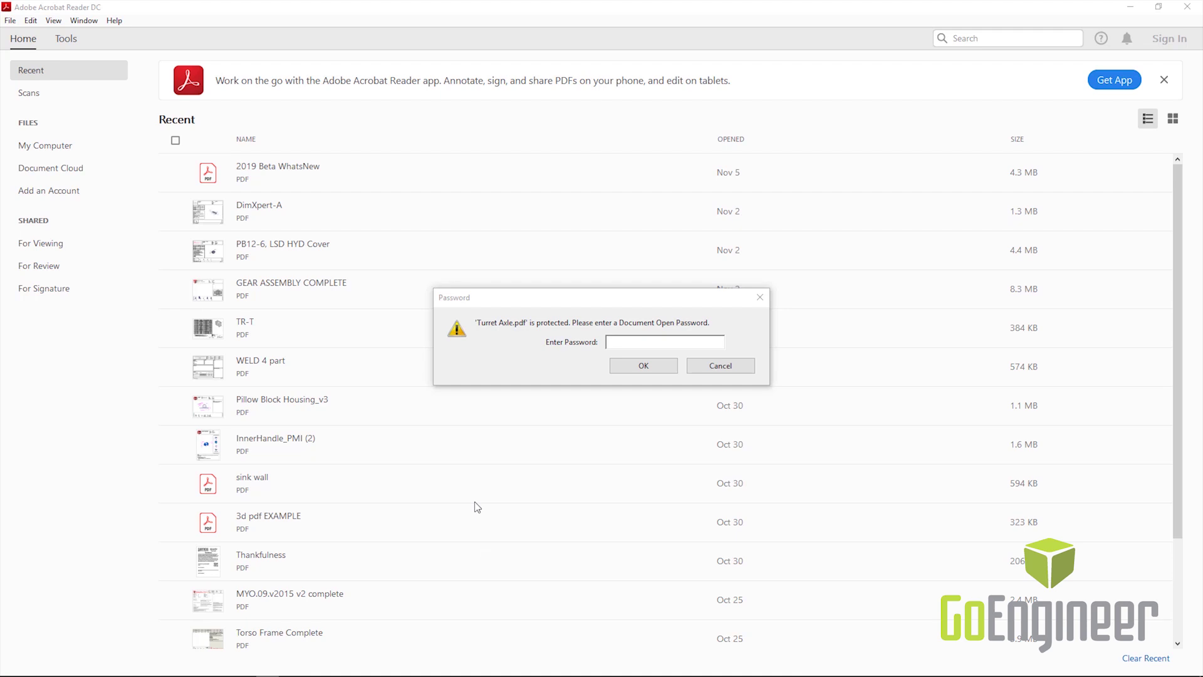
Unlock Turret Axle.pdf in Acrobat Reader with its document open password.
{"action": "left_click", "coordinate": [625, 341]}
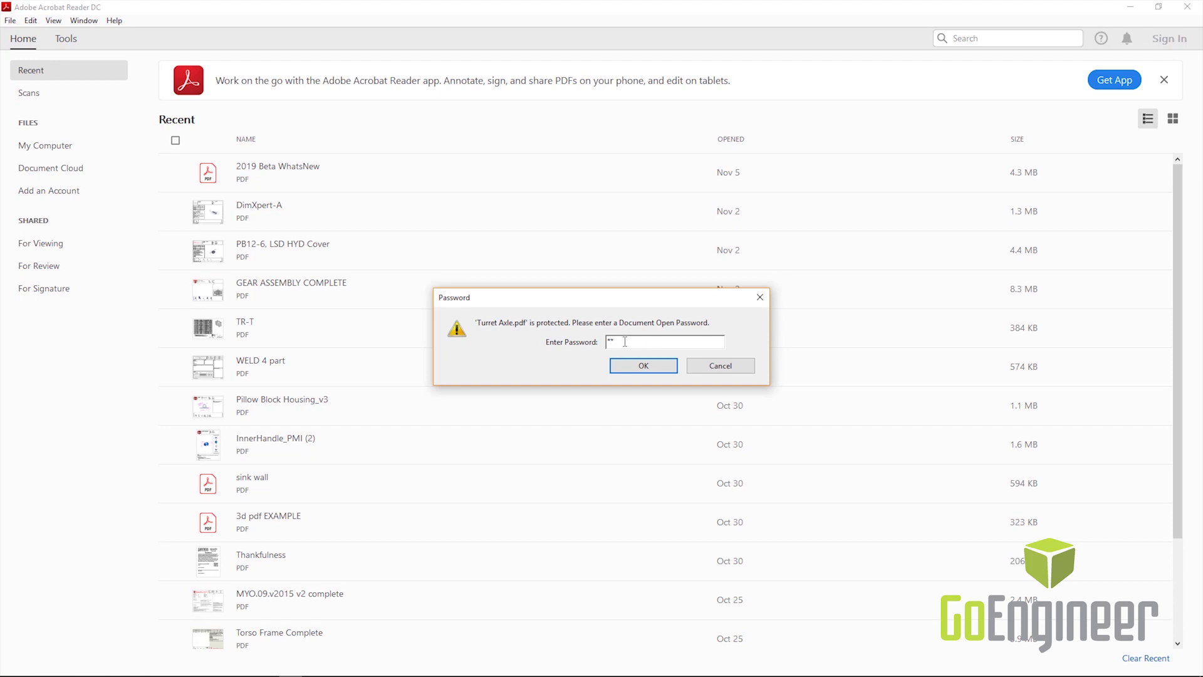
{"action": "left_click", "coordinate": [667, 366]}
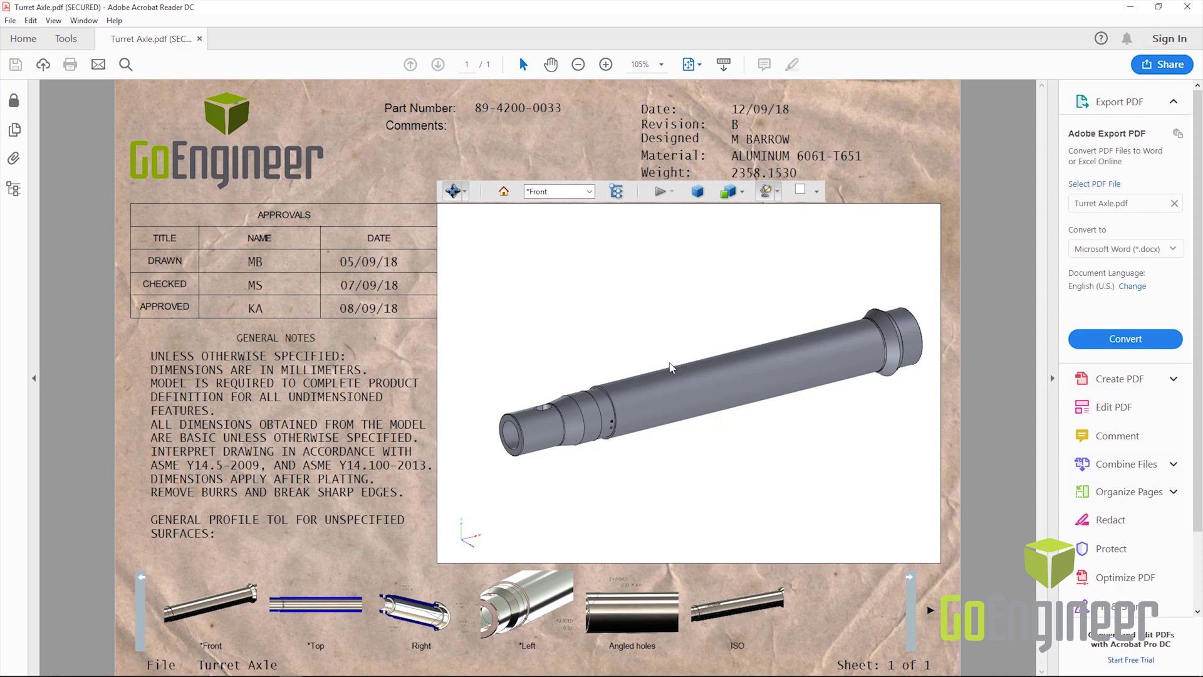
{"action": "left_click", "coordinate": [14, 105]}
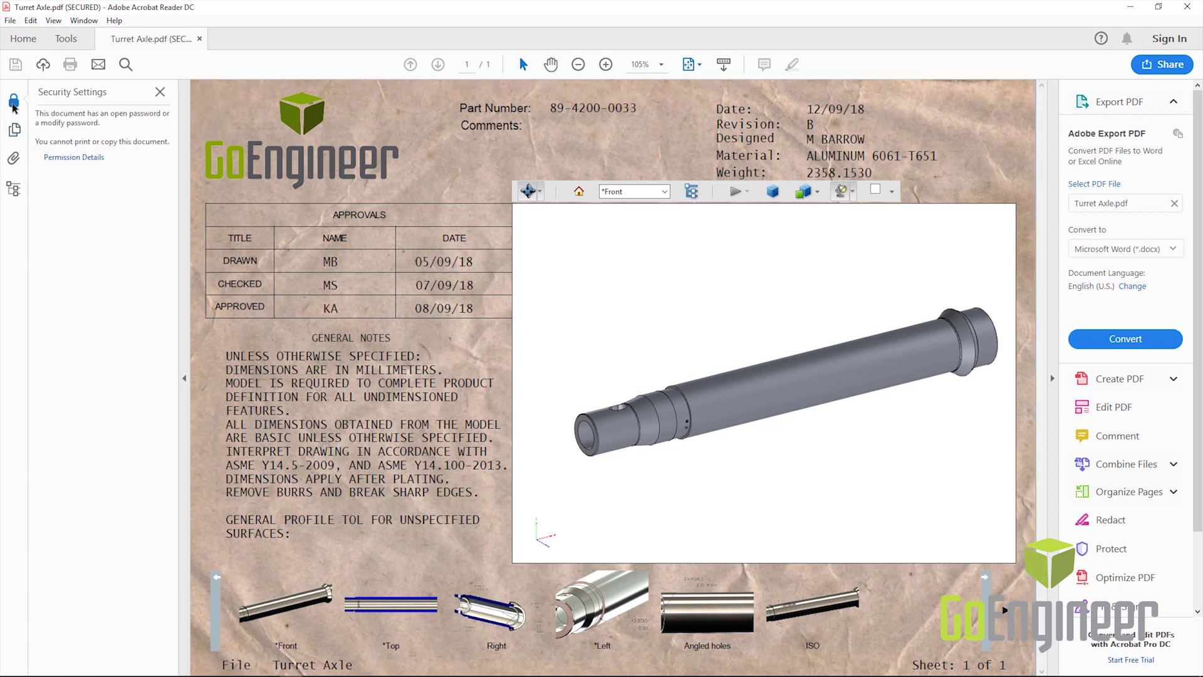
Review the permission details showing printing and copying disallowed, then switch to the Top 3D view.
{"action": "left_click", "coordinate": [74, 158]}
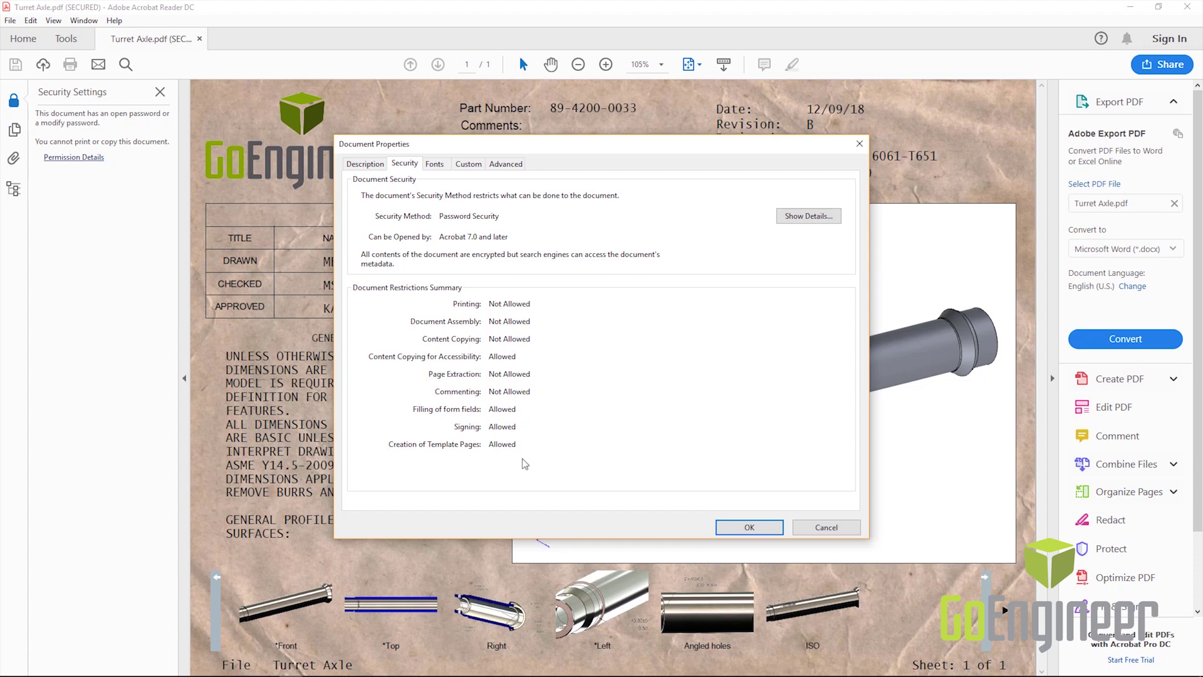
{"action": "left_click", "coordinate": [750, 528]}
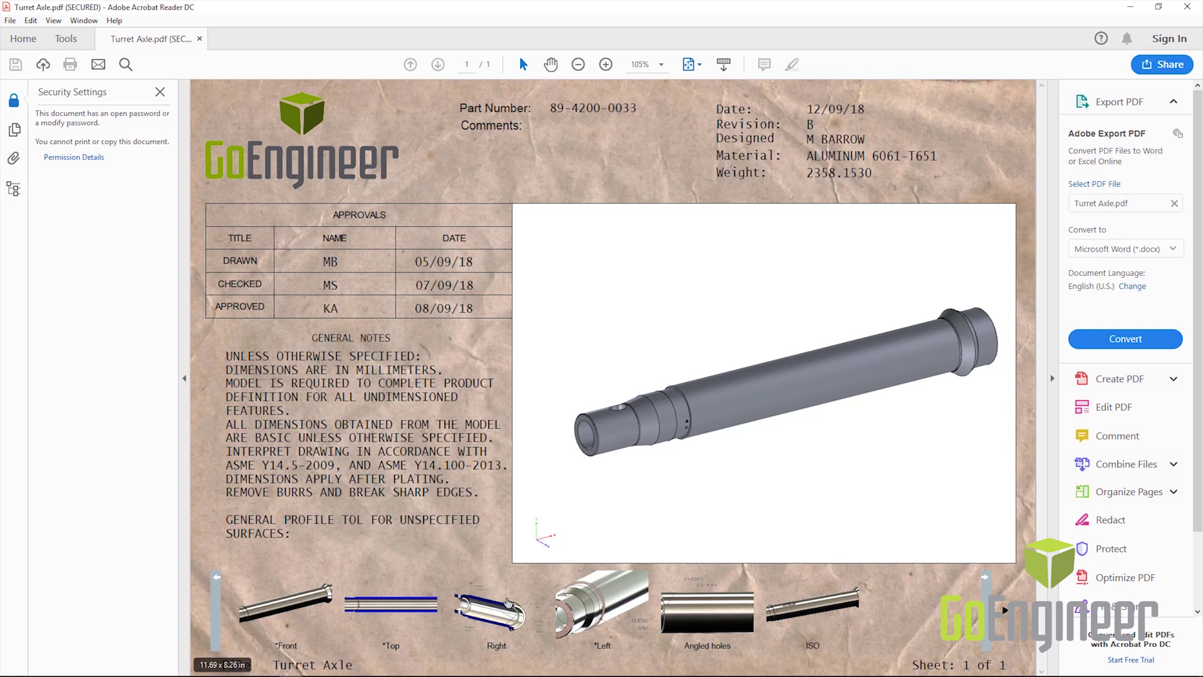
{"action": "left_click", "coordinate": [385, 605]}
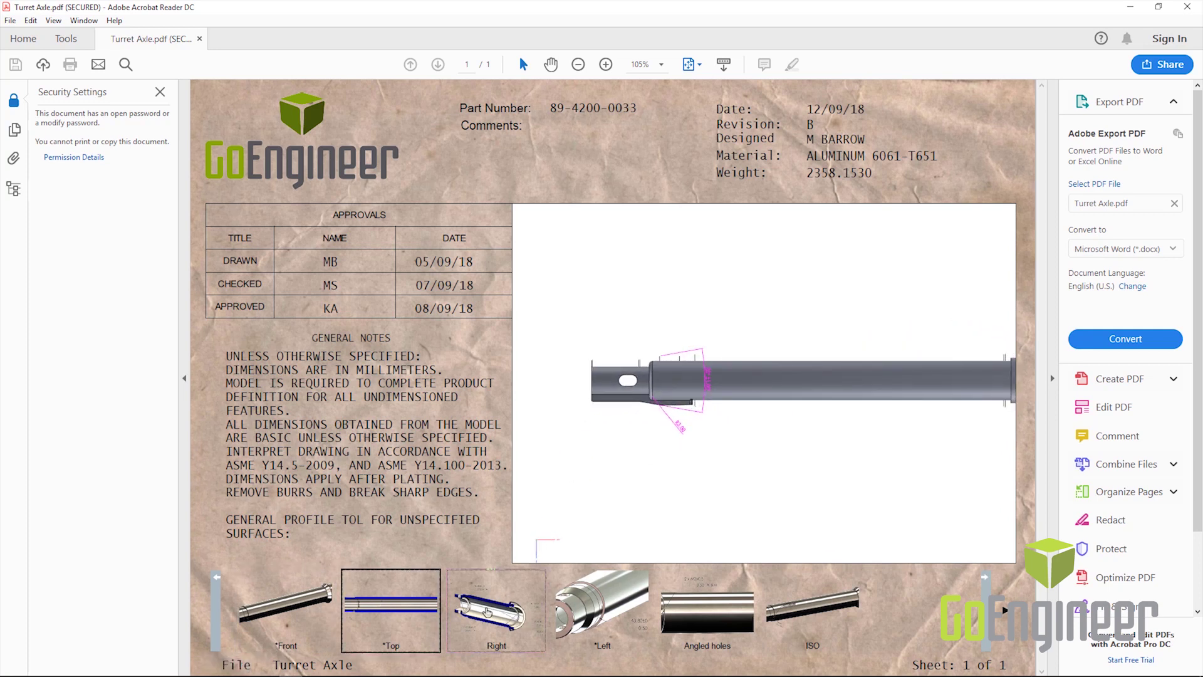
Cycle the turret axle PDF through its Right, Left, Angled holes and ISO 3D views.
{"action": "left_click", "coordinate": [487, 613]}
{"action": "left_click", "coordinate": [602, 616]}
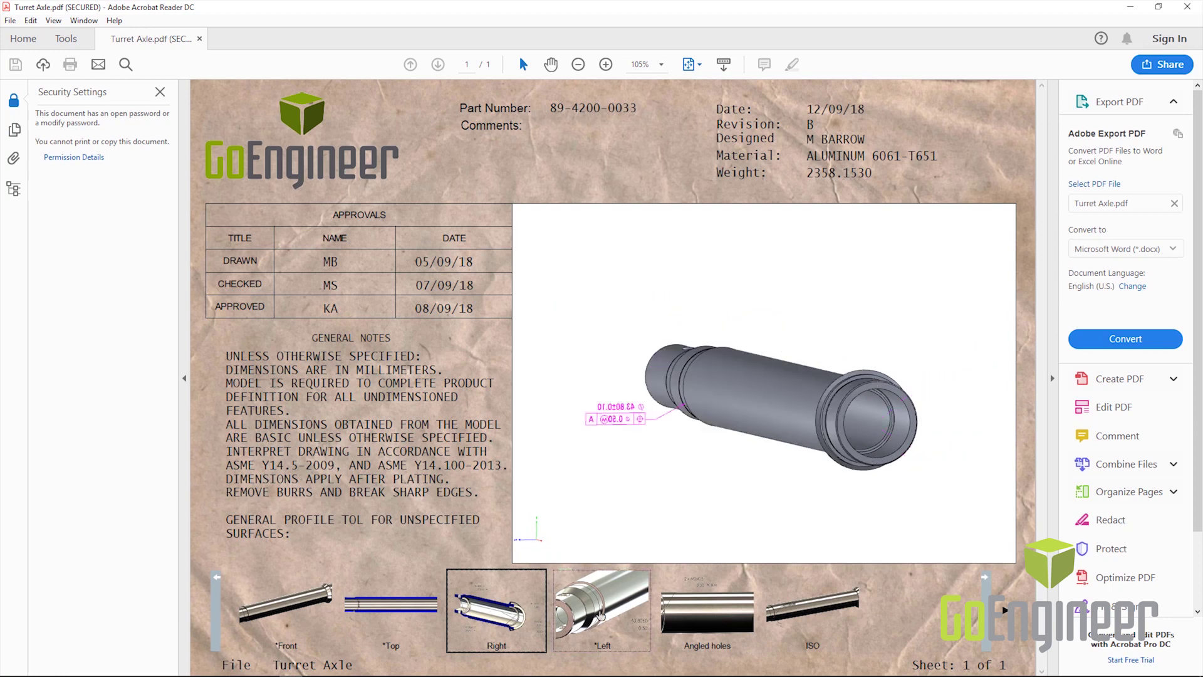
{"action": "left_click", "coordinate": [702, 617]}
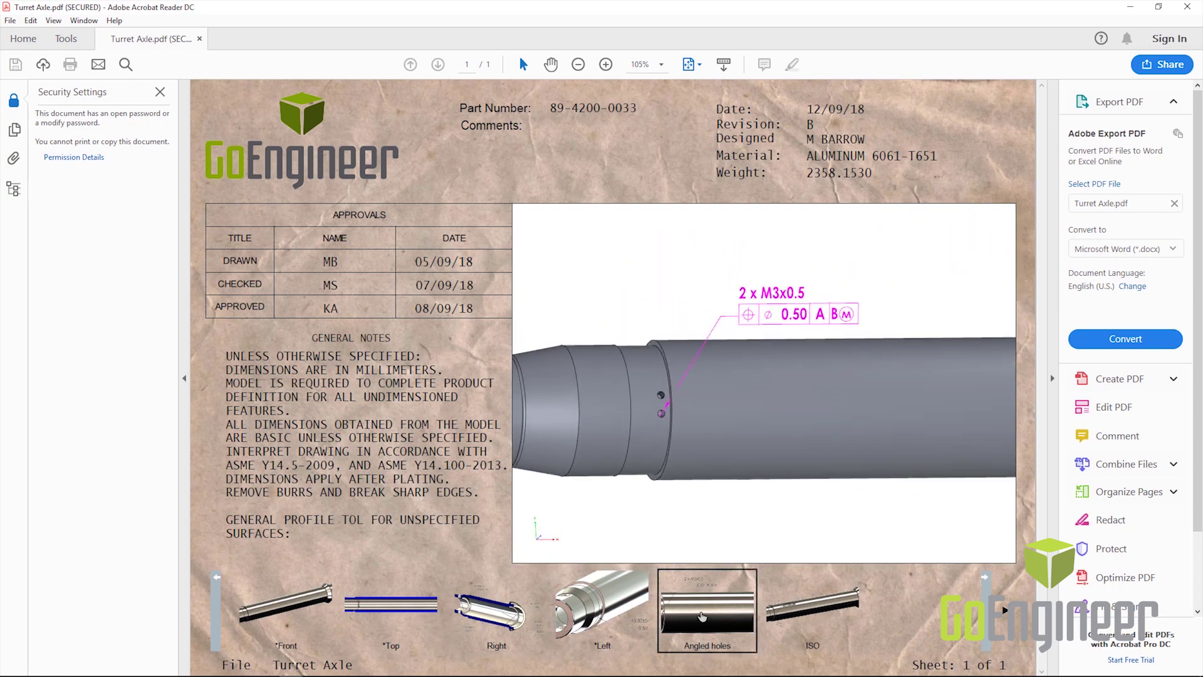
{"action": "left_click", "coordinate": [824, 611]}
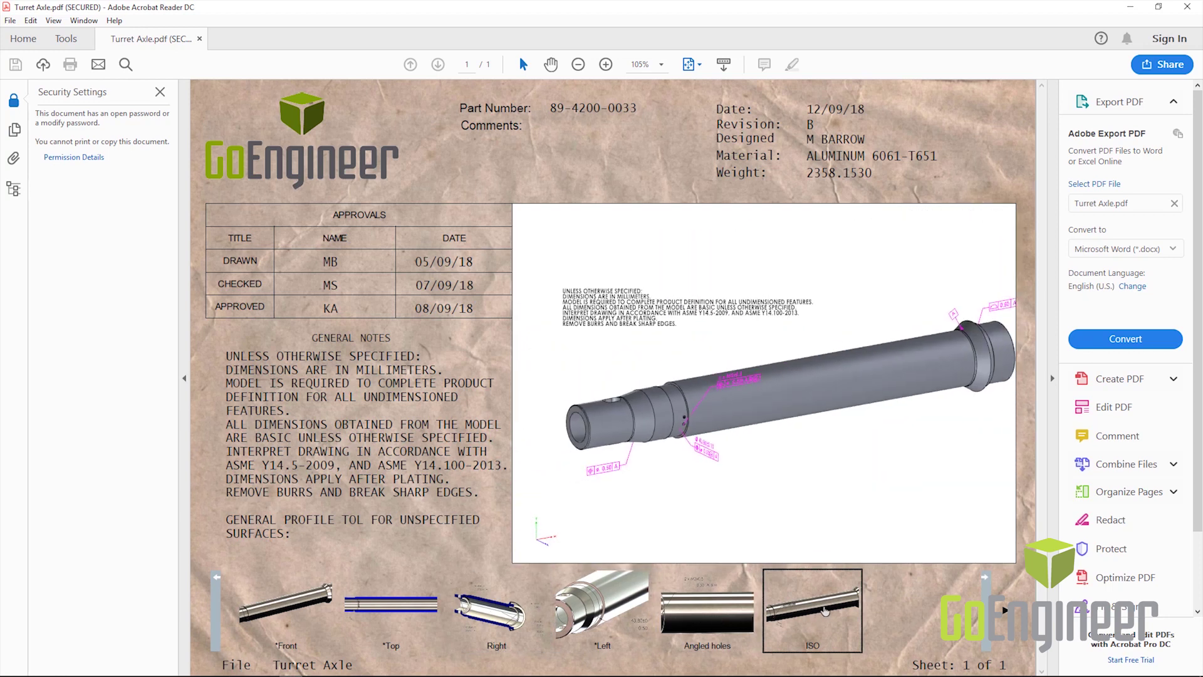
Rotate the shaft, then revisit Left, Right and the Angled holes view showing 2 x M3x0.5.
{"action": "left_click_drag", "start_coordinate": [741, 431], "coordinate": [709, 374]}
{"action": "left_click", "coordinate": [603, 598]}
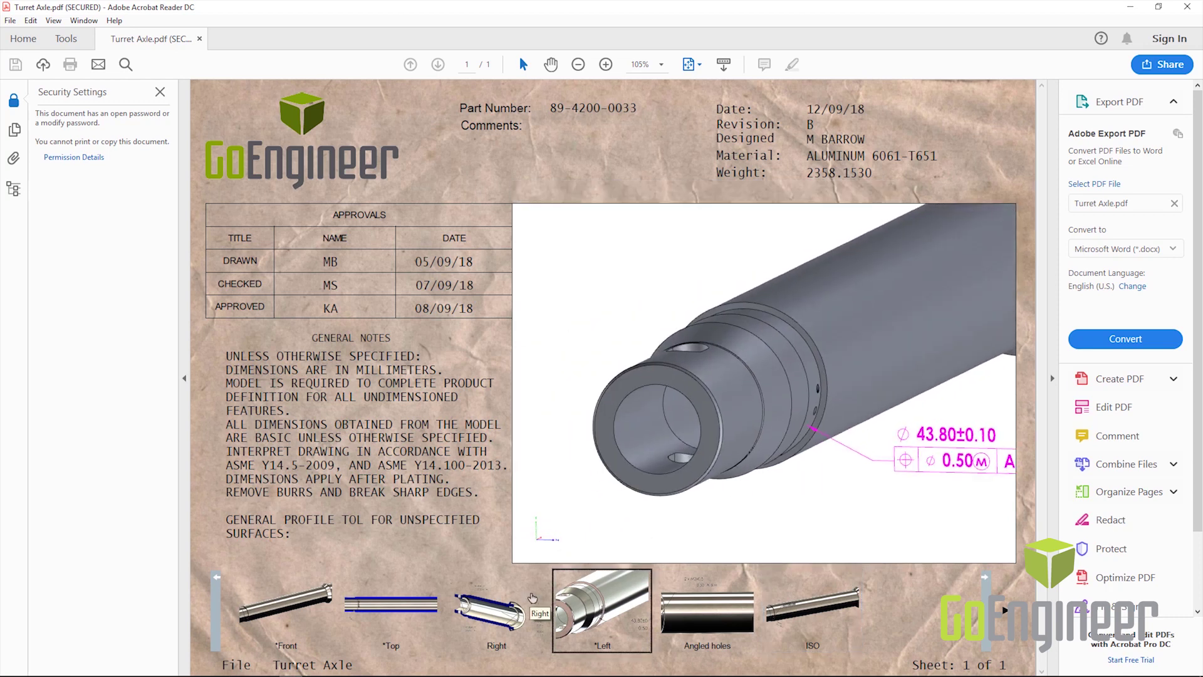
{"action": "left_click", "coordinate": [503, 613]}
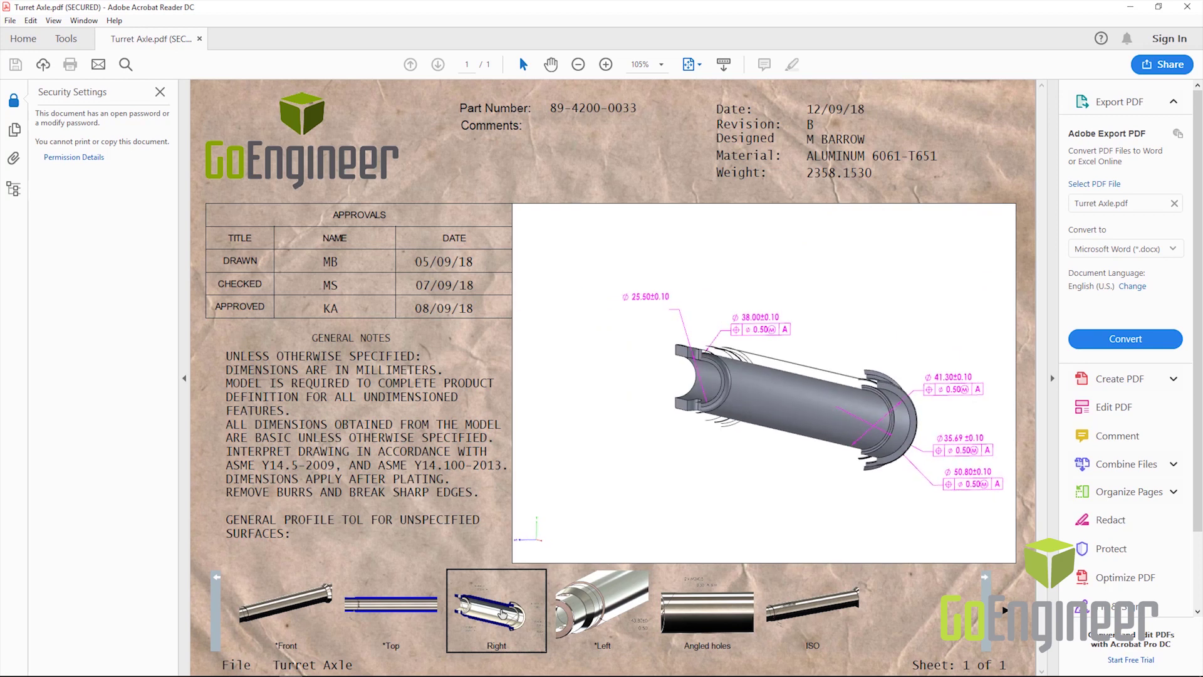
{"action": "left_click", "coordinate": [711, 627]}
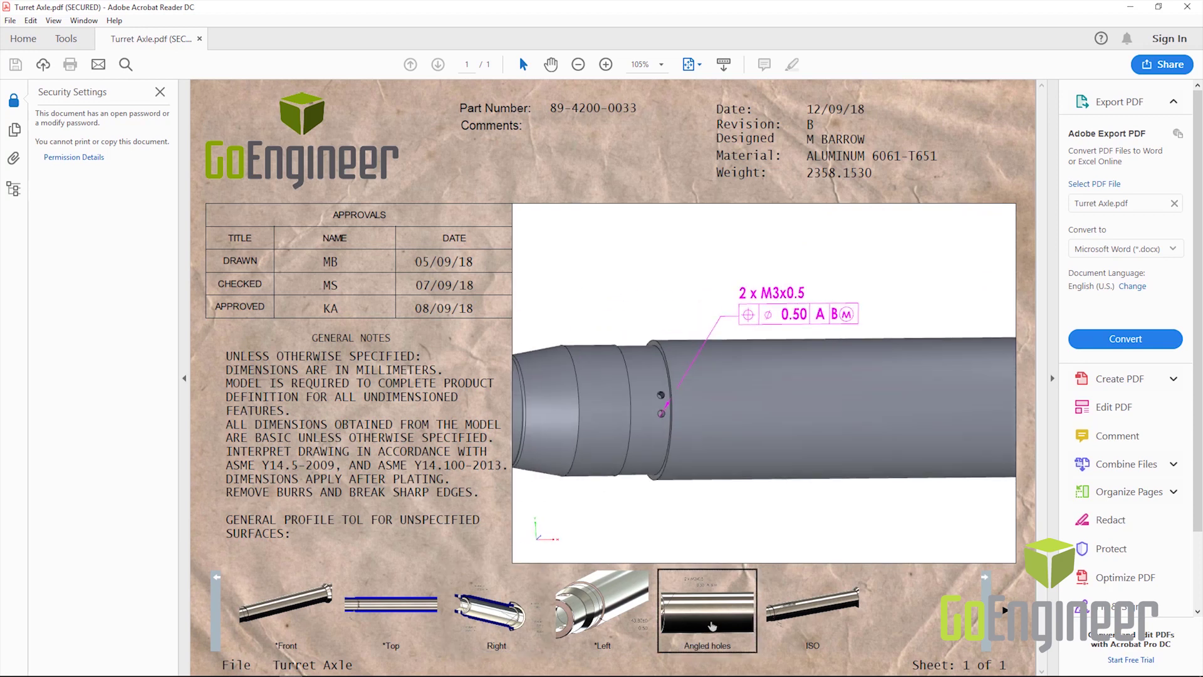